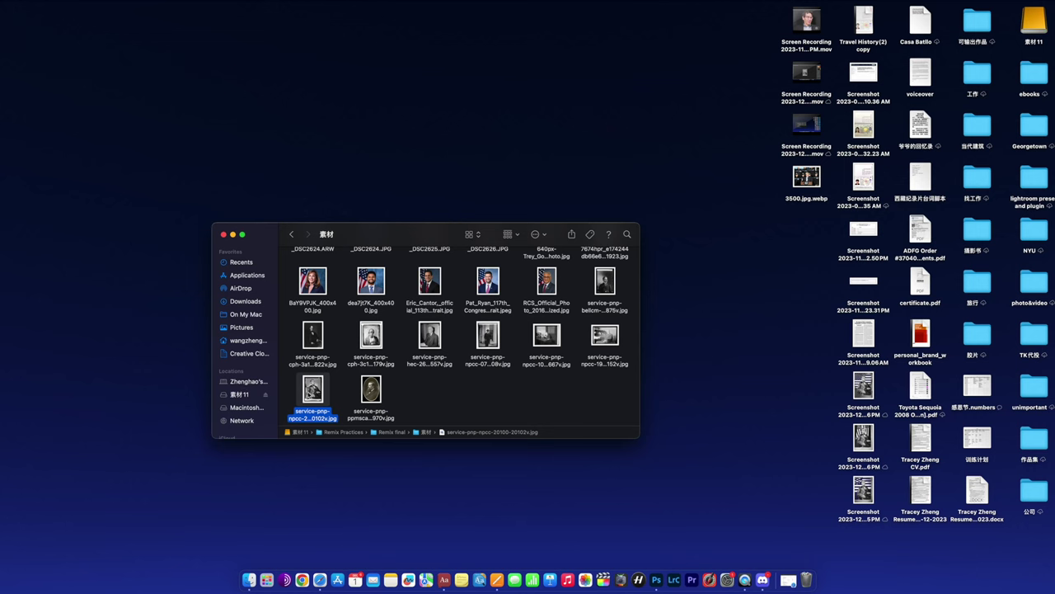
pyautogui.moveTo(311, 393); pyautogui.dragTo(657, 577)
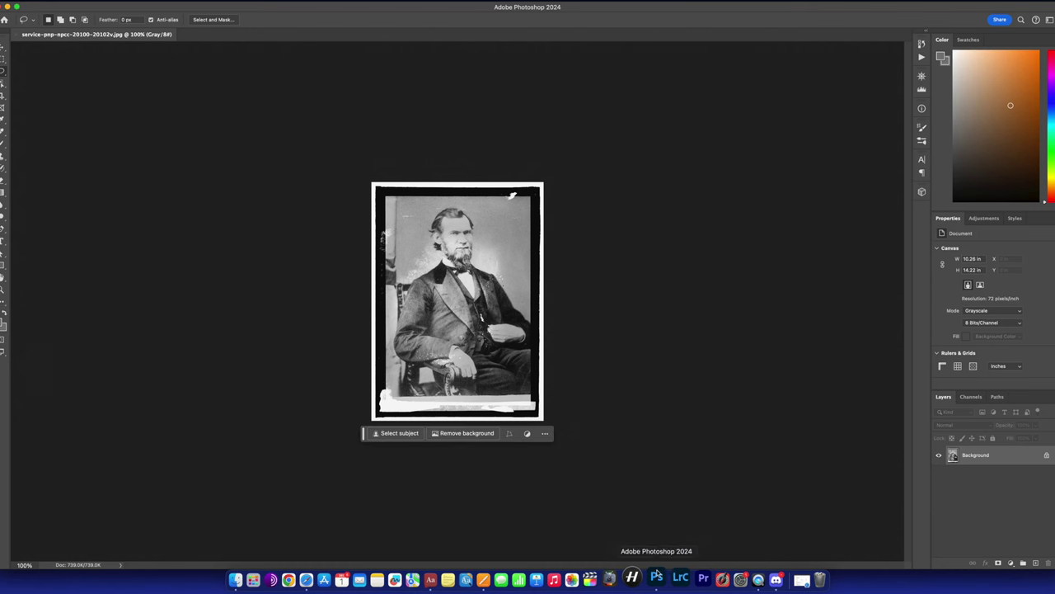
pyautogui.click(148, 2)
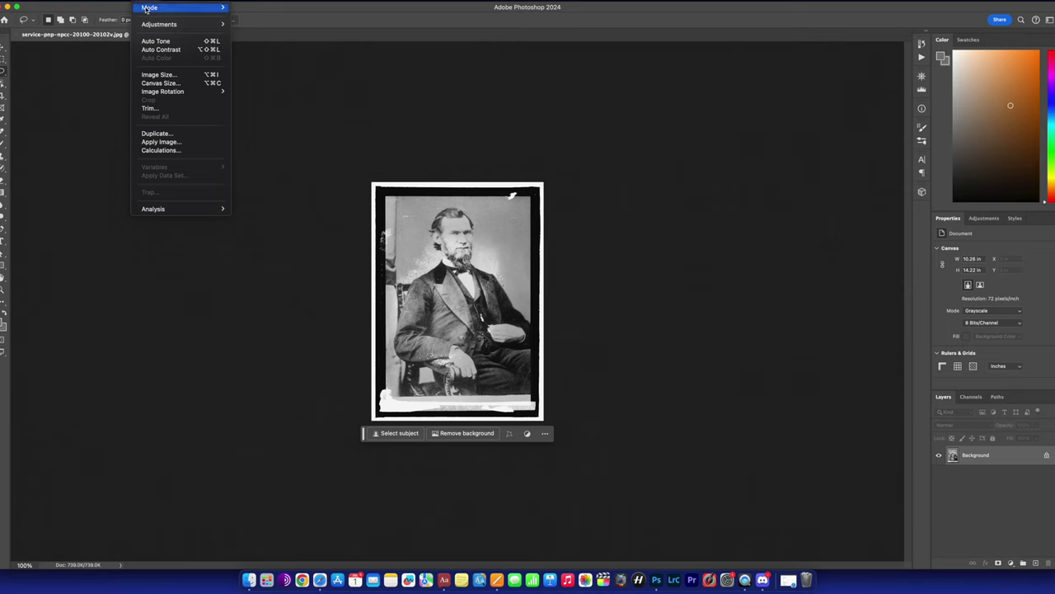
pyautogui.moveTo(149, 10)
pyautogui.click(261, 42)
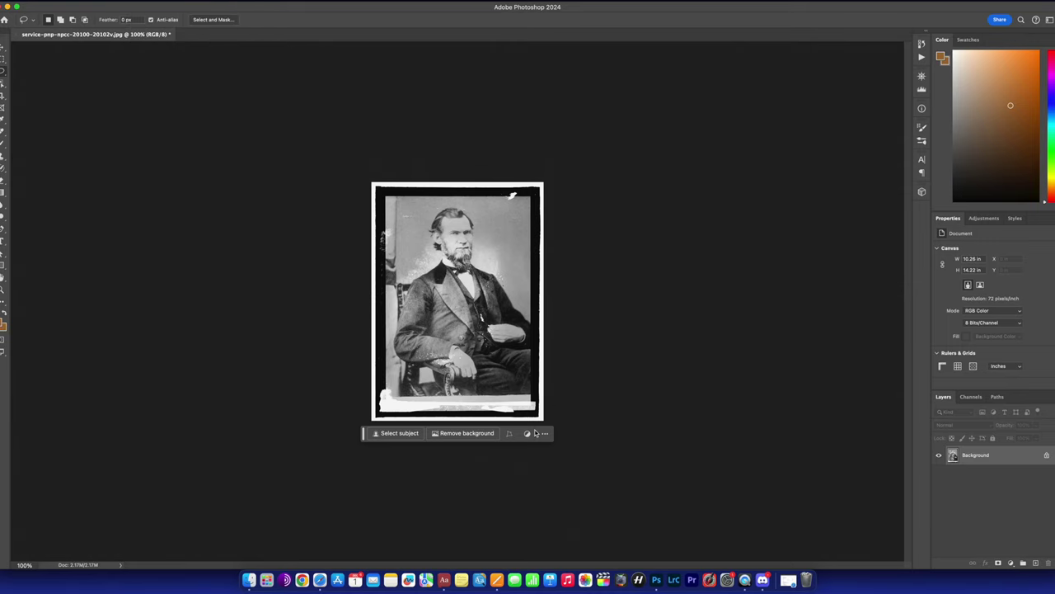
# Step: Try a generative fill of everything around the seated man with "A dark blue backdrop with A US national flag" and browse to the third variation
pyautogui.click(386, 438)
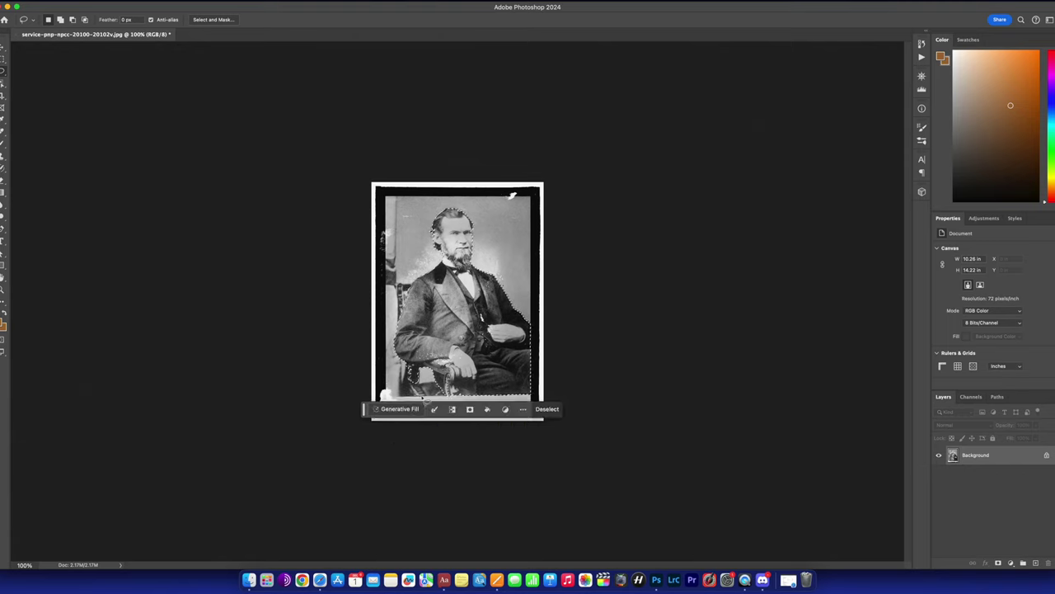
pyautogui.rightClick(441, 322)
pyautogui.click(462, 332)
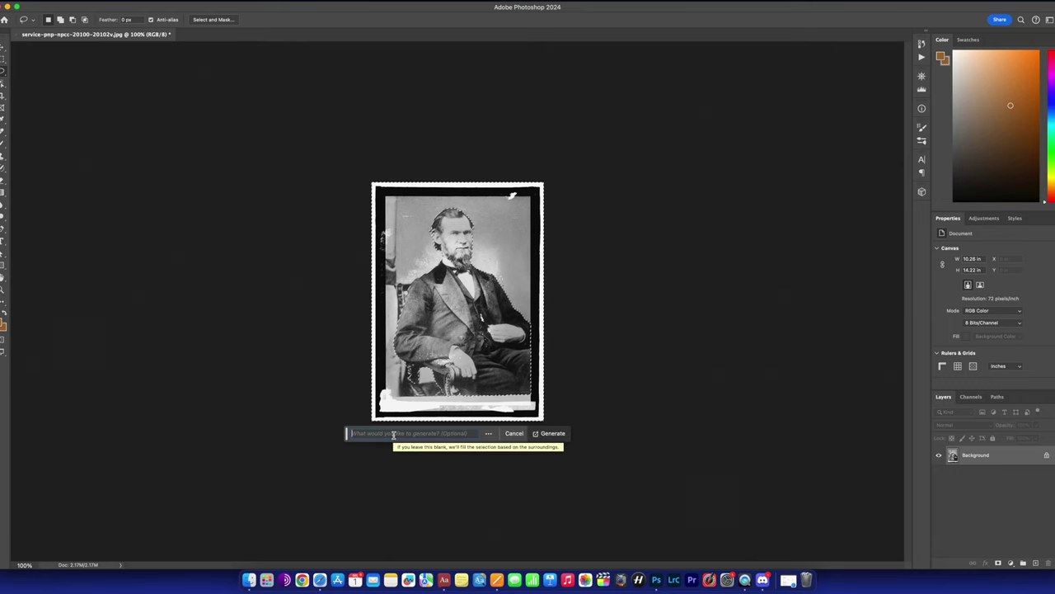
pyautogui.write('A')
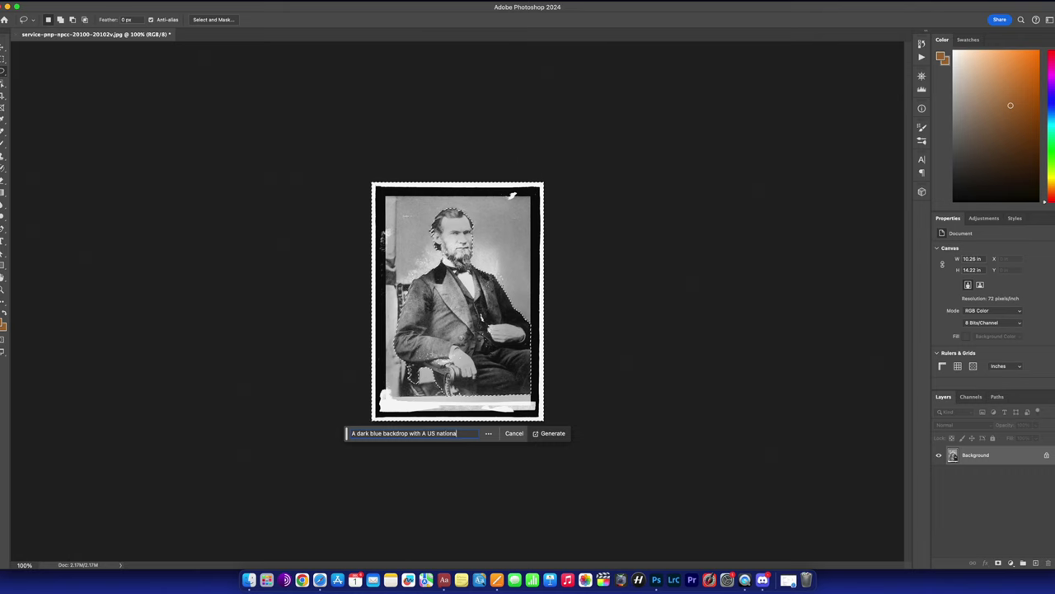
pyautogui.press('Return')
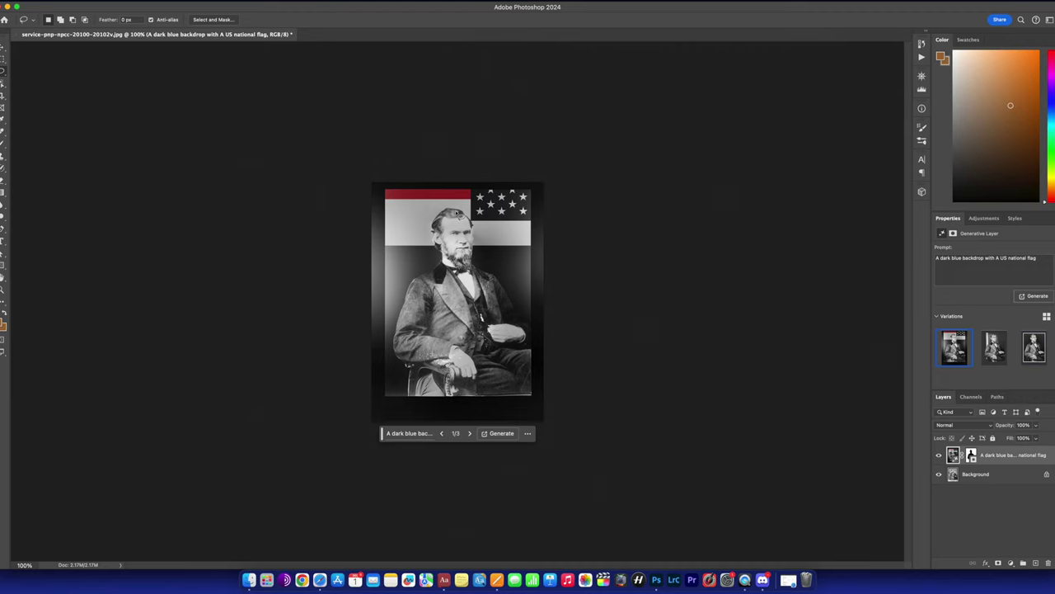
pyautogui.click(470, 435)
pyautogui.click(469, 435)
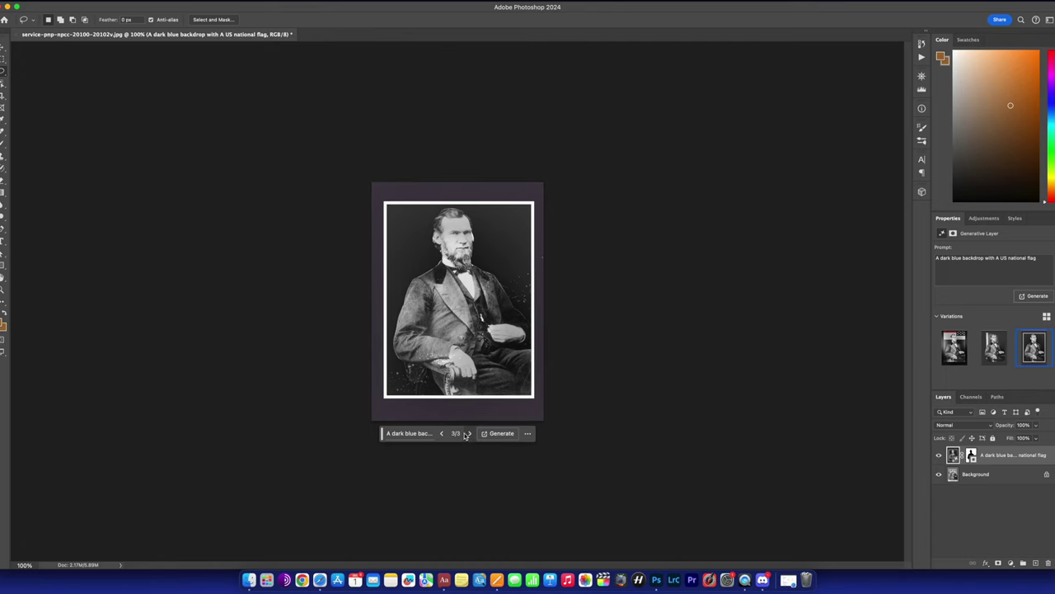
# Step: Replace "dark" with "deep" in the backdrop layer's generative prompt
pyautogui.click(422, 434)
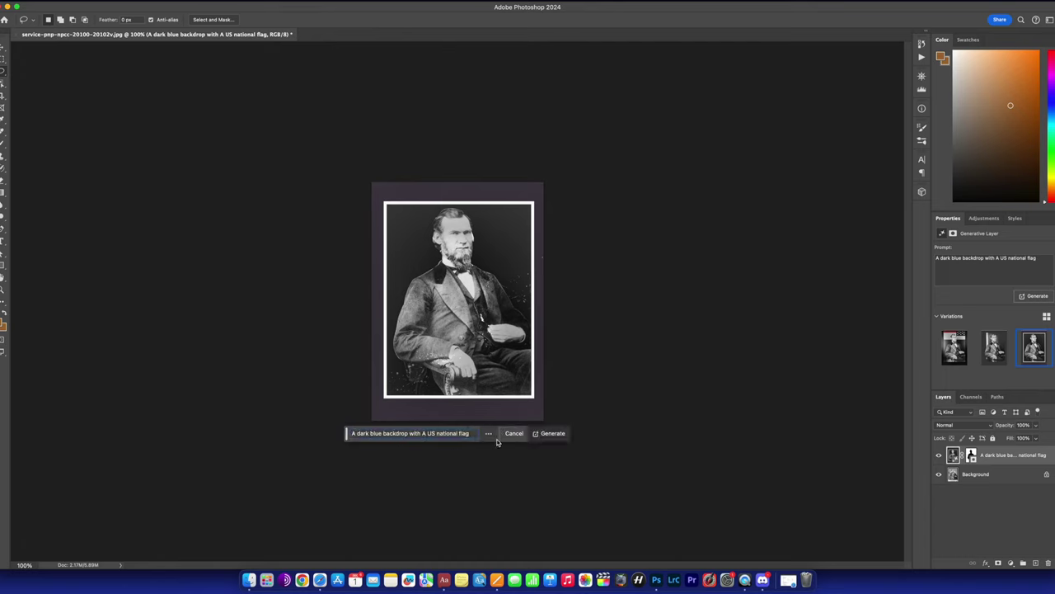
pyautogui.moveTo(358, 433); pyautogui.dragTo(366, 432)
pyautogui.write('deep')
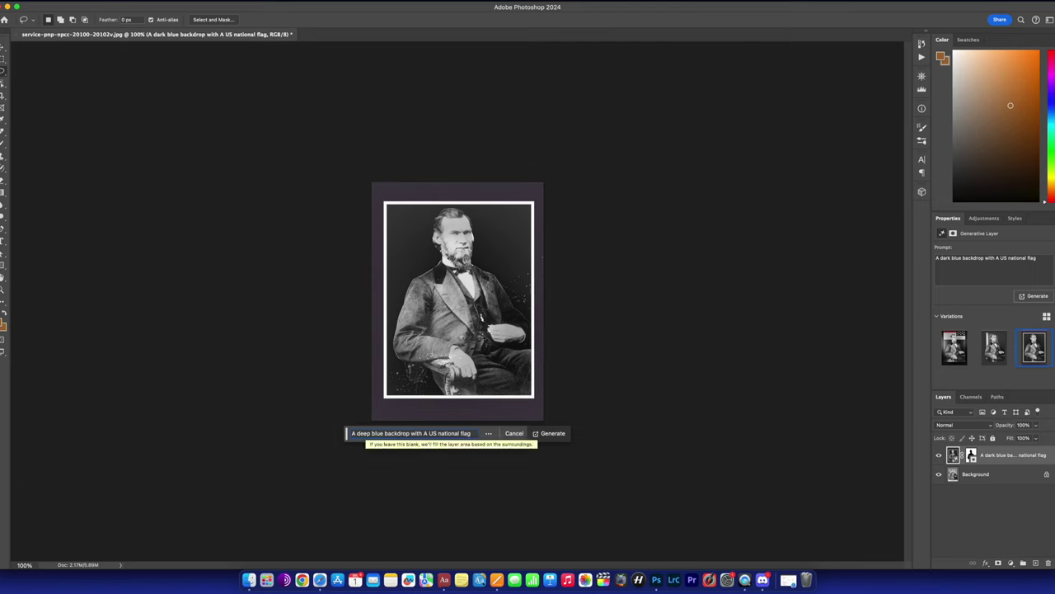
pyautogui.click(473, 435)
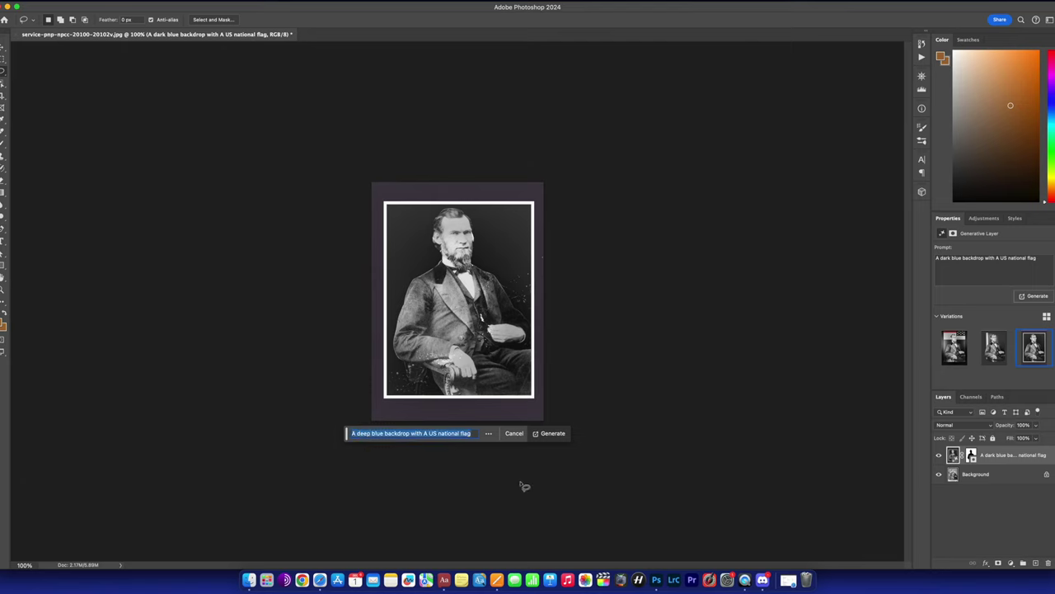
# Step: Regenerate the backdrop with "A deep blue backdrop as the background with A US national flag" and browse to the third variation
pyautogui.click(476, 436)
pyautogui.press('super+a')
pyautogui.click(412, 433)
pyautogui.write('as the b')
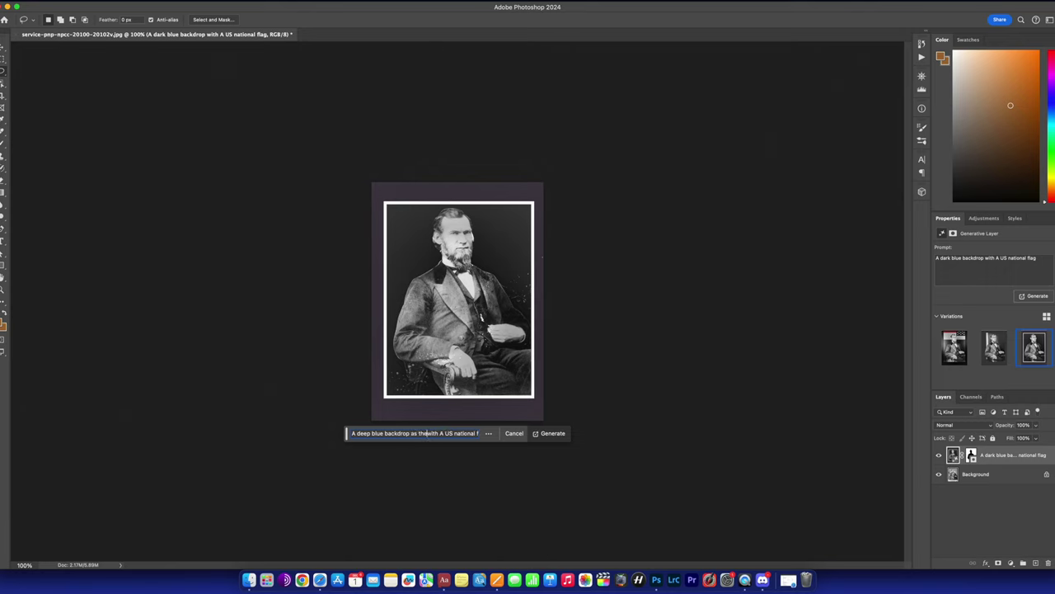
pyautogui.write('ackfground')
pyautogui.press('BackSpace')
pyautogui.press('BackSpace')
pyautogui.press('BackSpace')
pyautogui.press('BackSpace')
pyautogui.press('BackSpace')
pyautogui.press('BackSpace')
pyautogui.press('BackSpace')
pyautogui.write('ground')
pyautogui.press('Return')
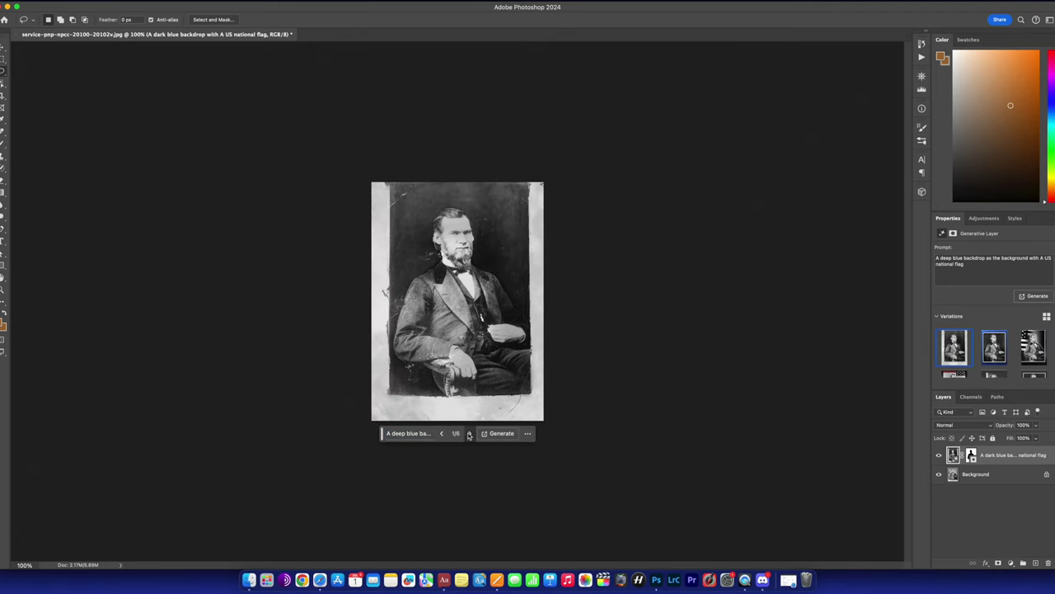
pyautogui.click(469, 433)
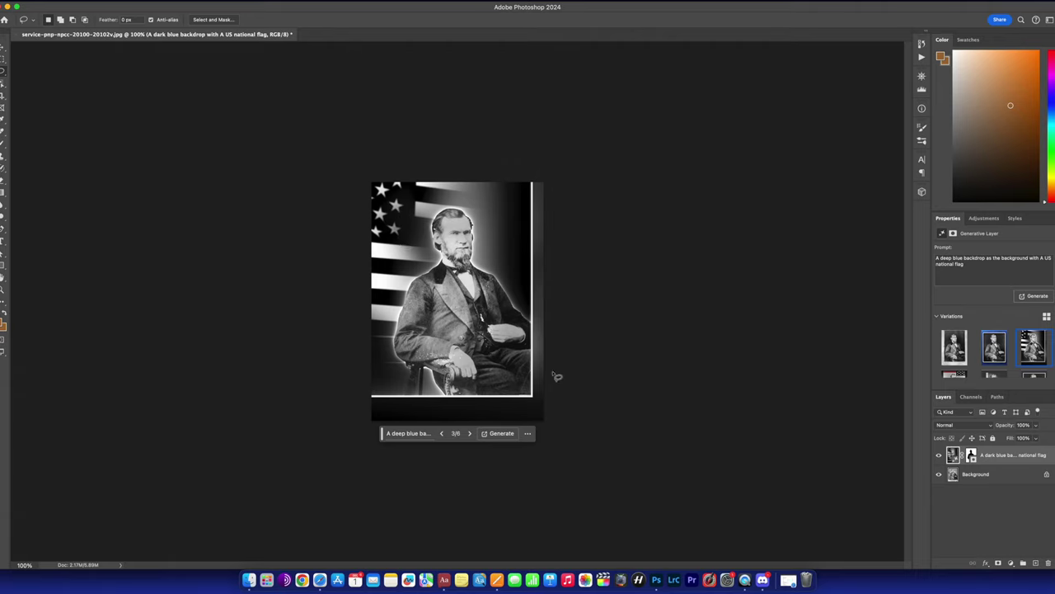
# Step: Compare the generated backdrop with the original photo by toggling its visibility, and delete the backdrop layer
pyautogui.click(939, 455)
pyautogui.click(938, 455)
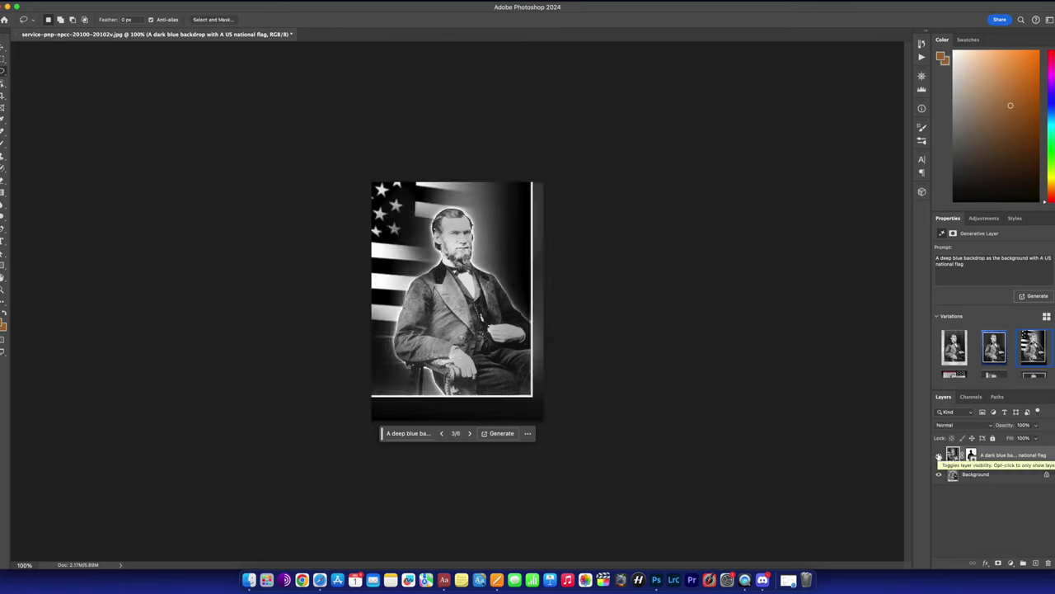
pyautogui.click(938, 456)
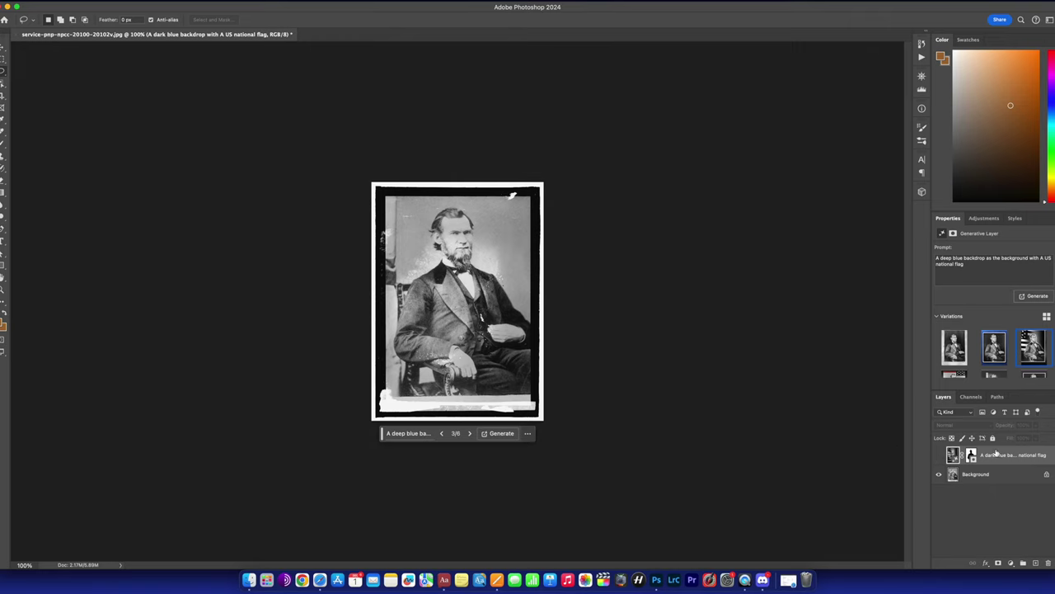
pyautogui.click(1020, 456)
pyautogui.press('Delete')
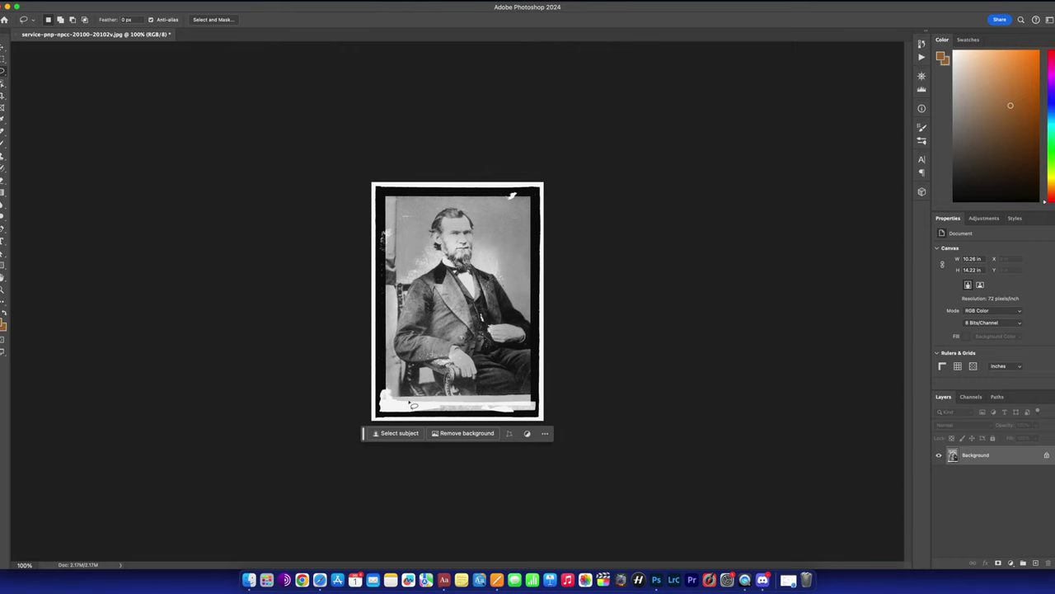
# Step: Lasso the wall area beside the man's chair, generate "A US national flag" there and browse to the third variation
pyautogui.moveTo(405, 399)
pyautogui.mouseDown()
pyautogui.moveTo(390, 339)
pyautogui.moveTo(424, 227)
pyautogui.moveTo(398, 217)
pyautogui.moveTo(383, 254)
pyautogui.moveTo(404, 400)
pyautogui.mouseUp()
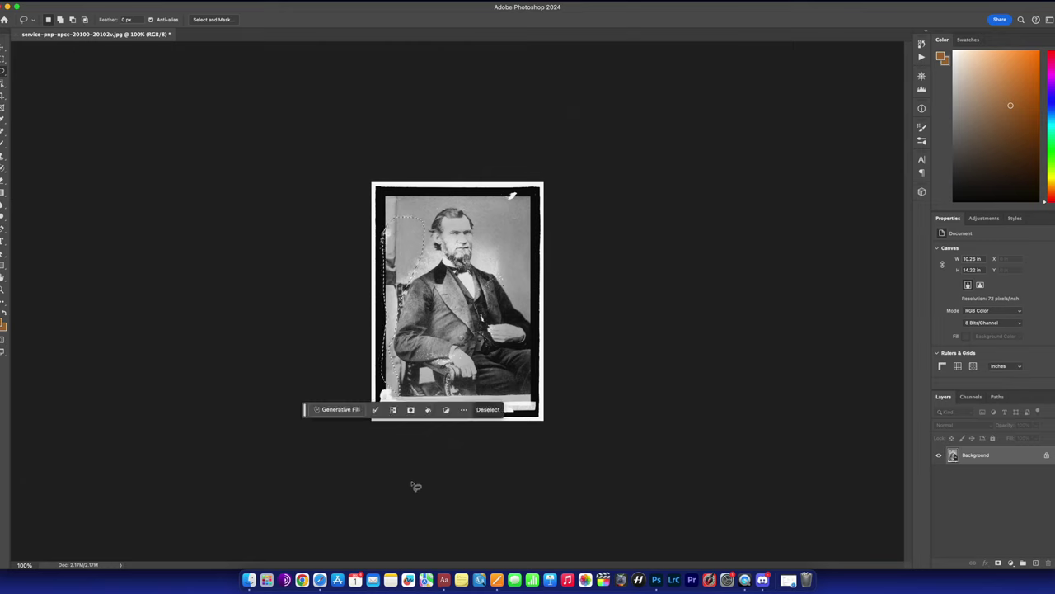
pyautogui.click(336, 409)
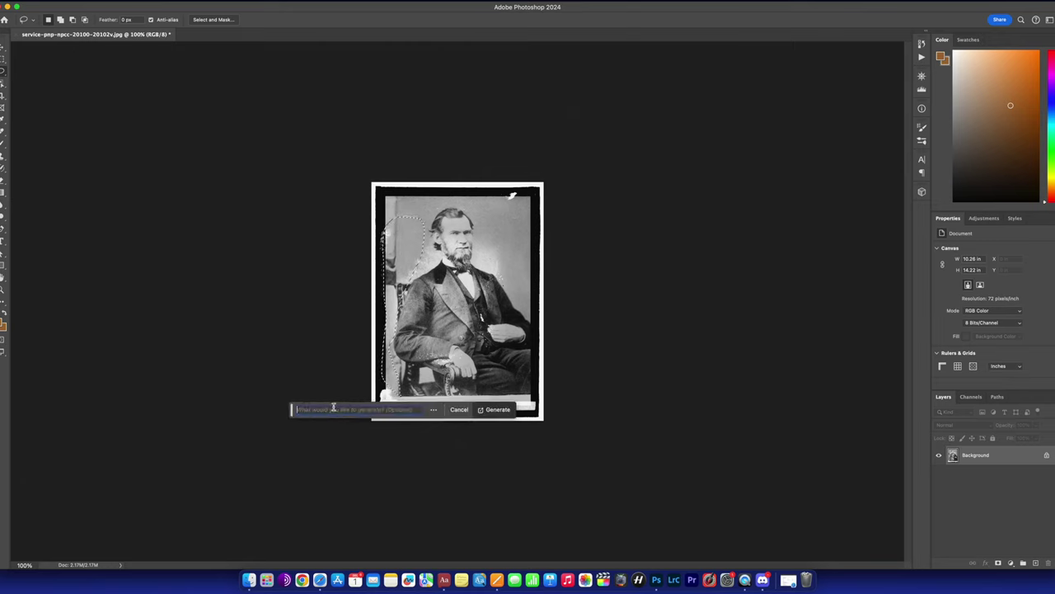
pyautogui.write('A US national flag')
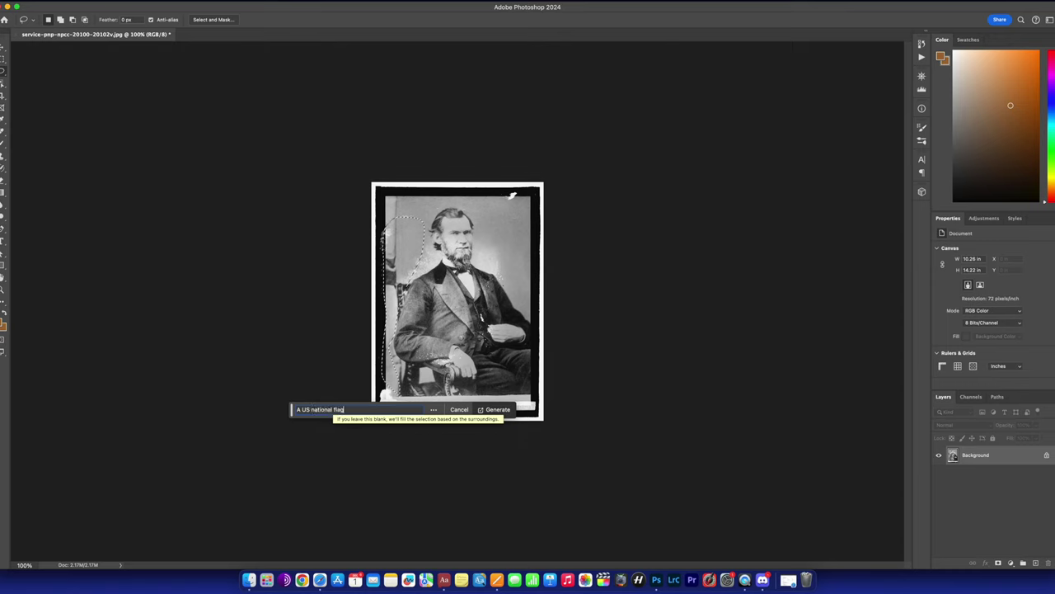
pyautogui.press('Return')
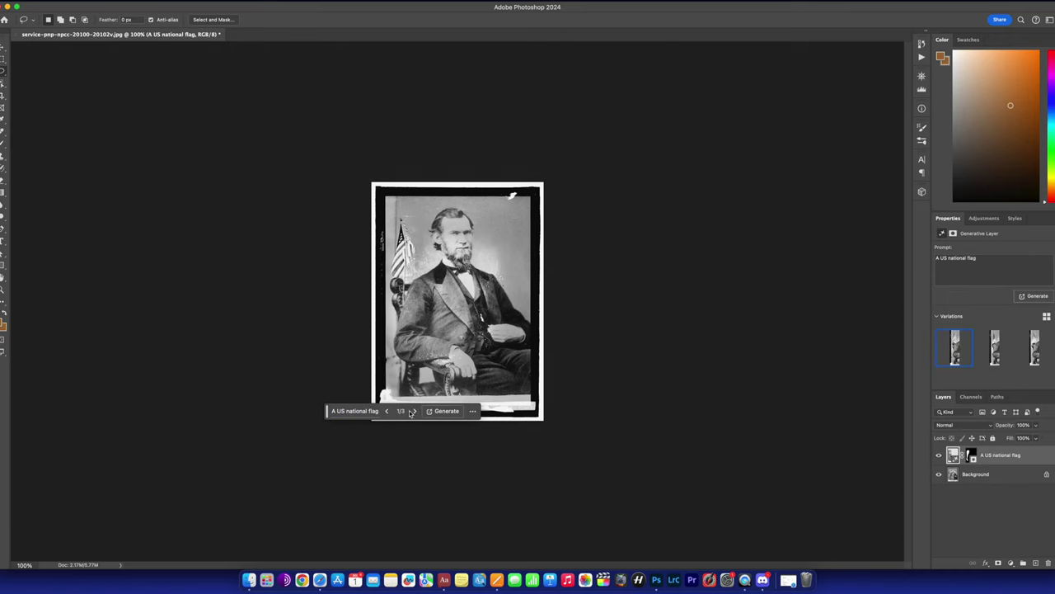
pyautogui.click(414, 411)
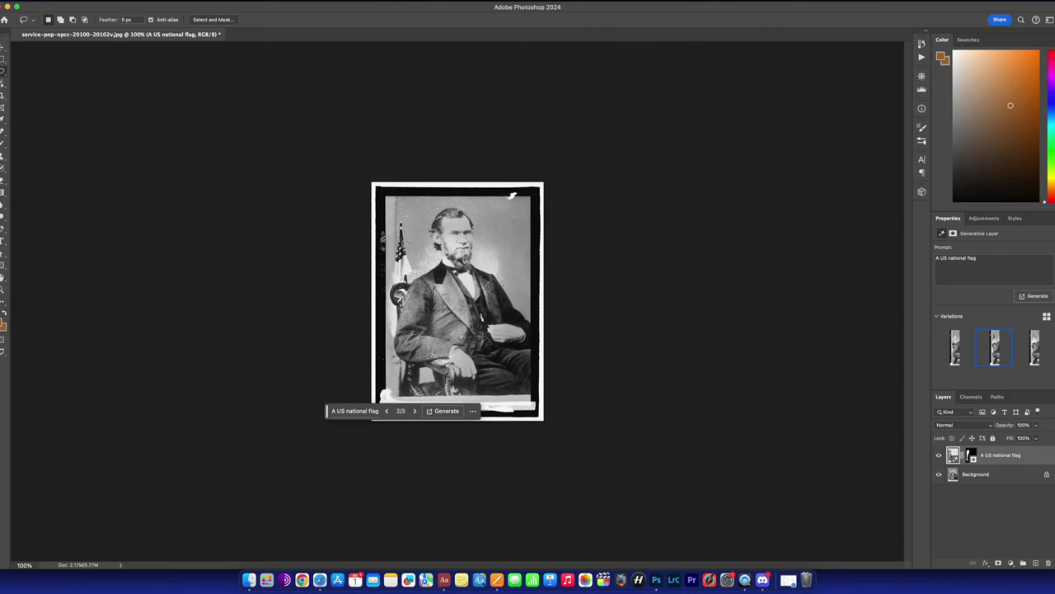
pyautogui.click(414, 410)
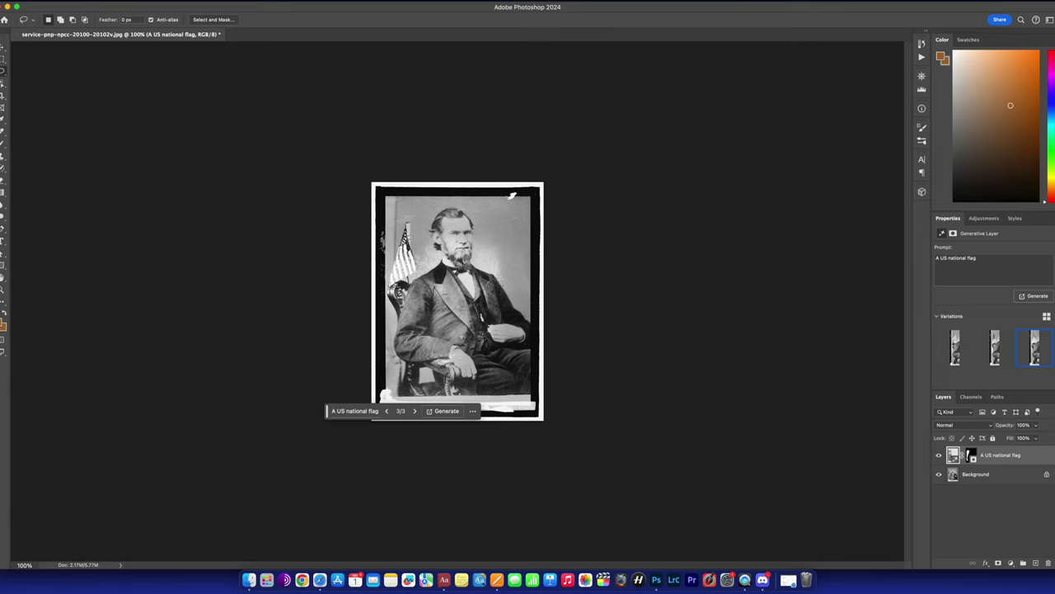
# Step: Regenerate the flag with the prompt "A US national flag on a flagpole" and choose the second variation
pyautogui.click(367, 412)
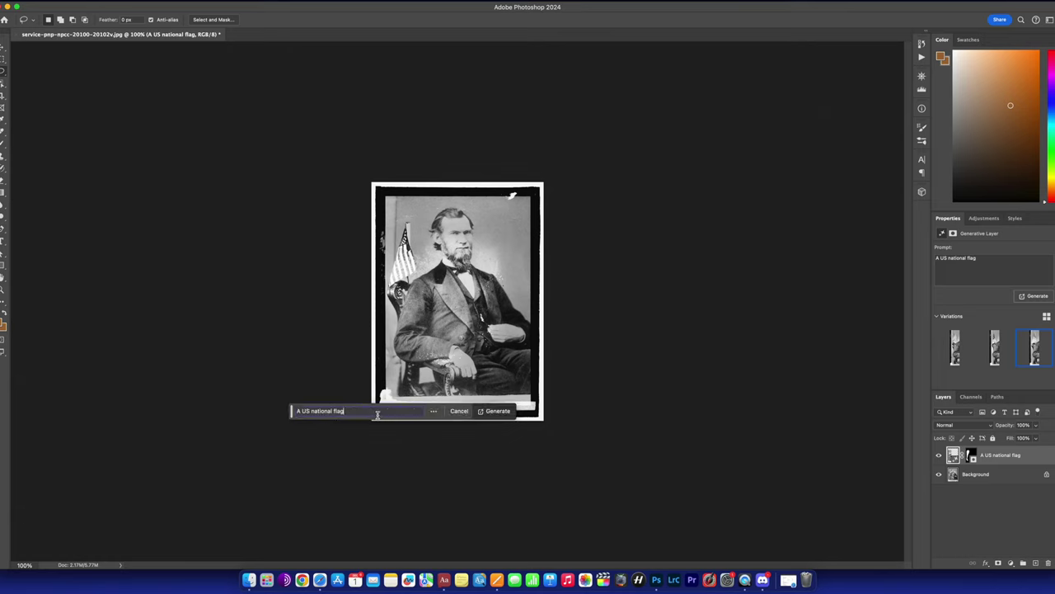
pyautogui.tripleClick(366, 410)
pyautogui.press('Right')
pyautogui.write('on a flagpole')
pyautogui.press('Return')
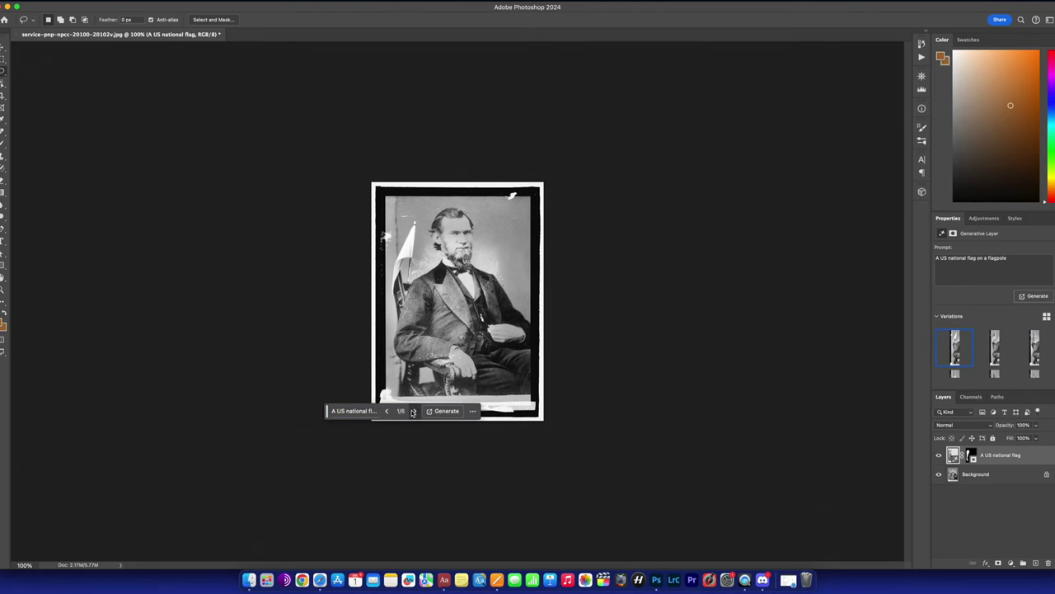
pyautogui.click(412, 411)
pyautogui.click(412, 410)
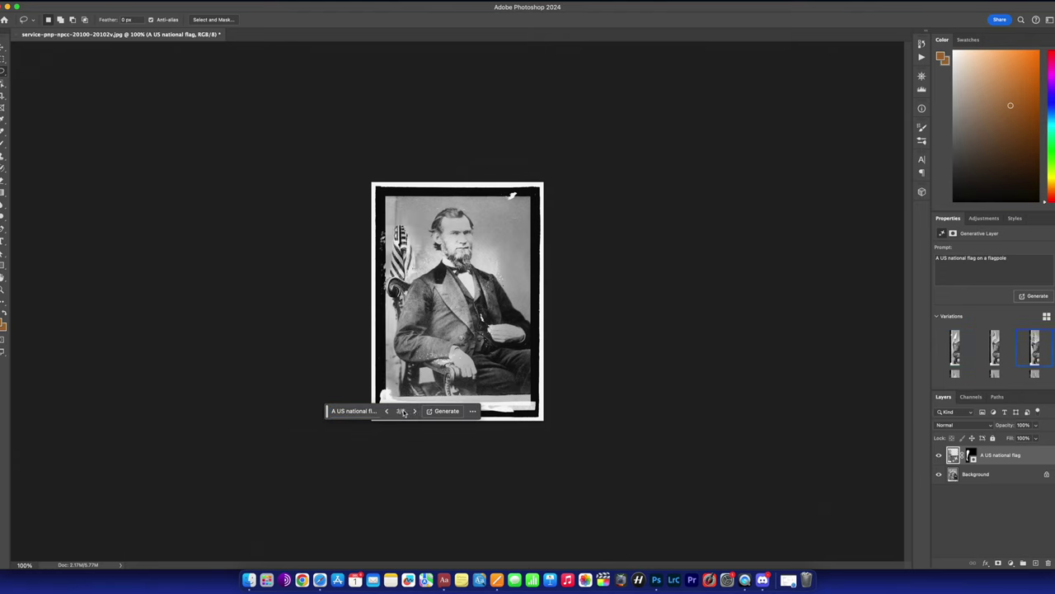
pyautogui.click(387, 410)
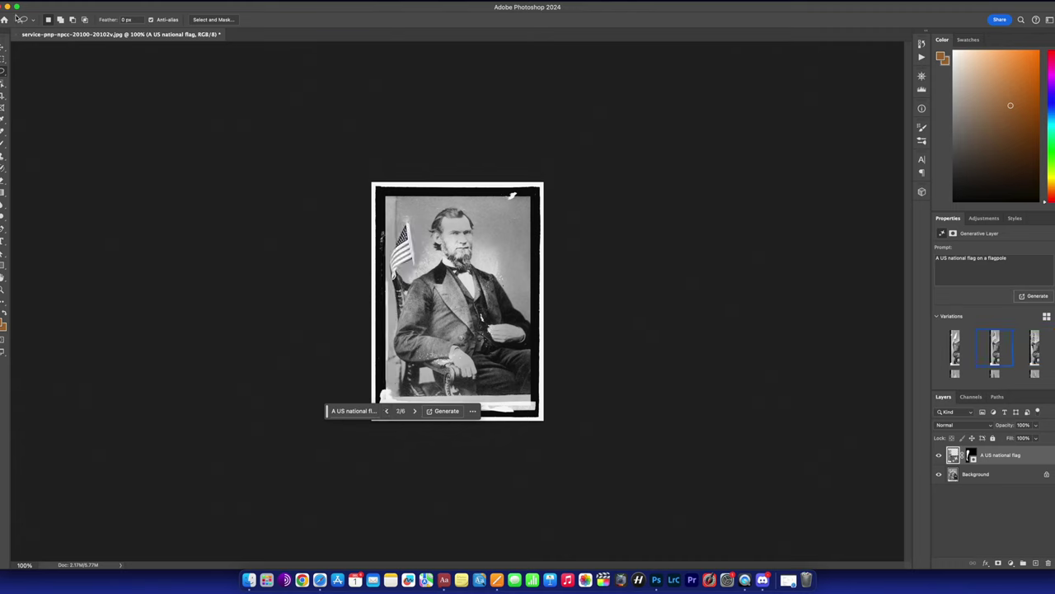
pyautogui.click(6, 6)
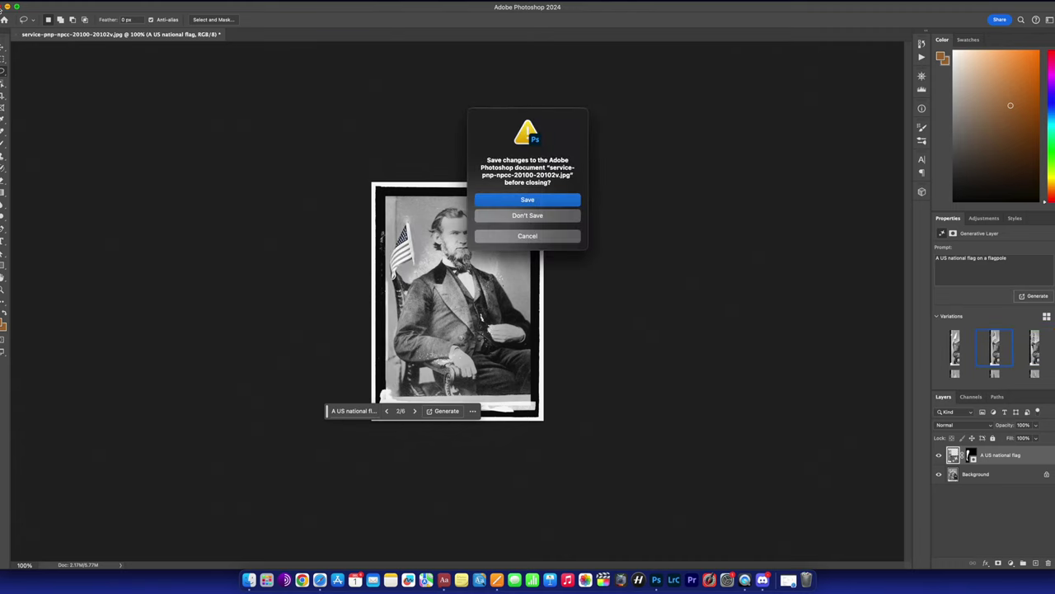
pyautogui.click(519, 217)
pyautogui.click(549, 332)
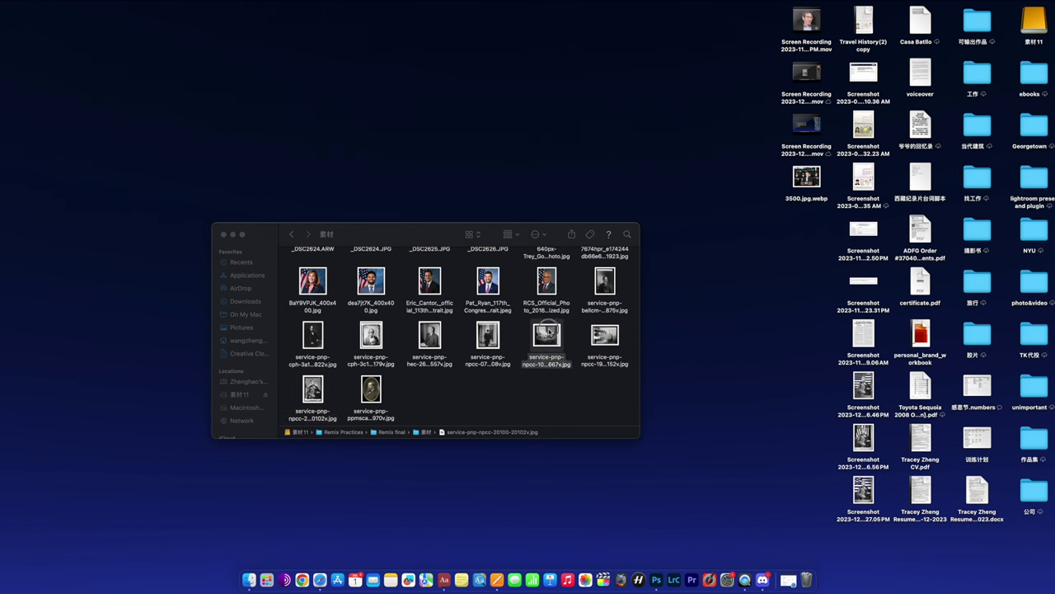
pyautogui.moveTo(549, 331); pyautogui.dragTo(657, 582)
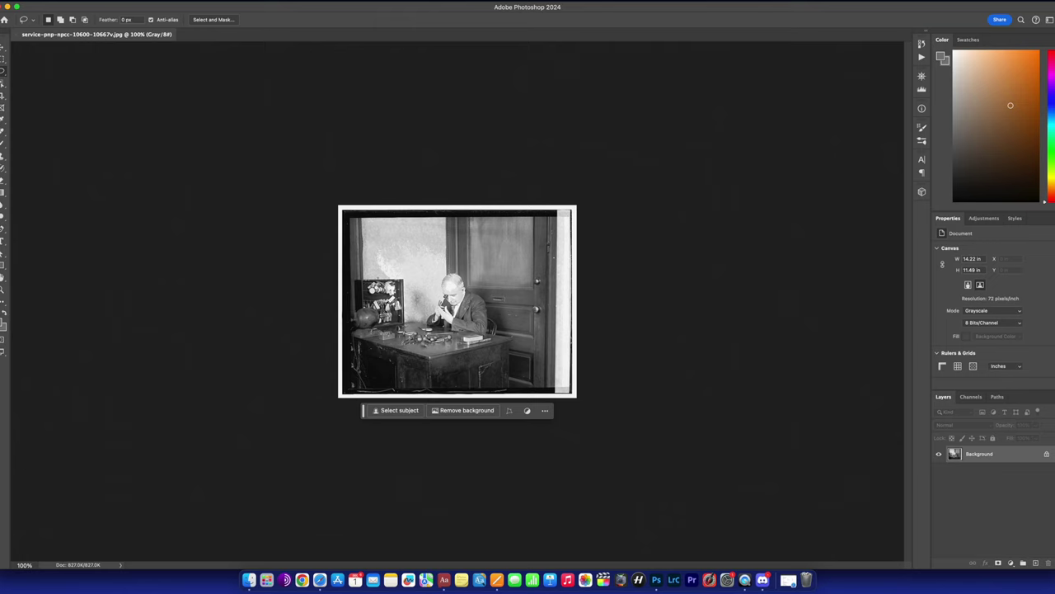
# Step: Convert the desk photo from grayscale to RGB Color mode
pyautogui.click(147, 1)
pyautogui.moveTo(152, 8)
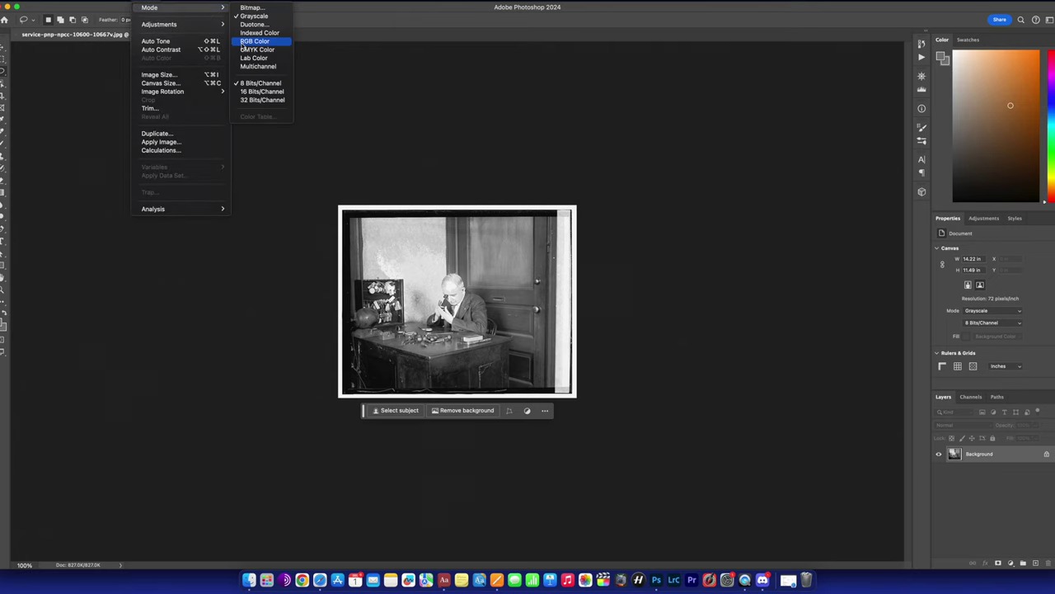
pyautogui.click(242, 43)
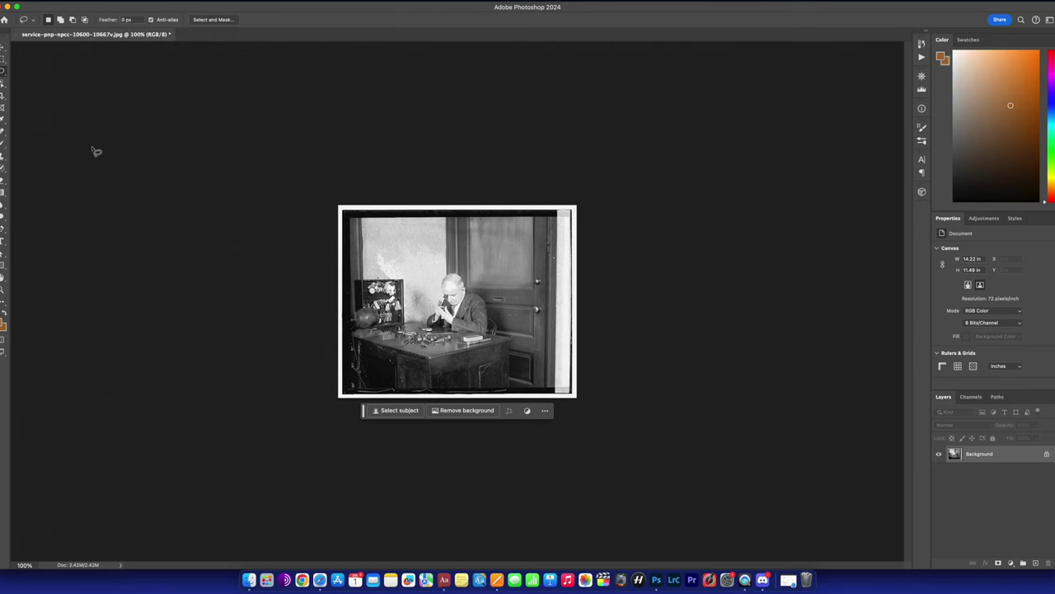
# Step: Lasso the door area behind the seated man and generate "A US national flag on a flagpole" there with Generative Fill
pyautogui.moveTo(505, 388)
pyautogui.mouseDown()
pyautogui.moveTo(542, 388)
pyautogui.moveTo(561, 356)
pyautogui.moveTo(558, 246)
pyautogui.moveTo(540, 216)
pyautogui.moveTo(492, 235)
pyautogui.moveTo(495, 388)
pyautogui.moveTo(511, 389)
pyautogui.mouseUp()
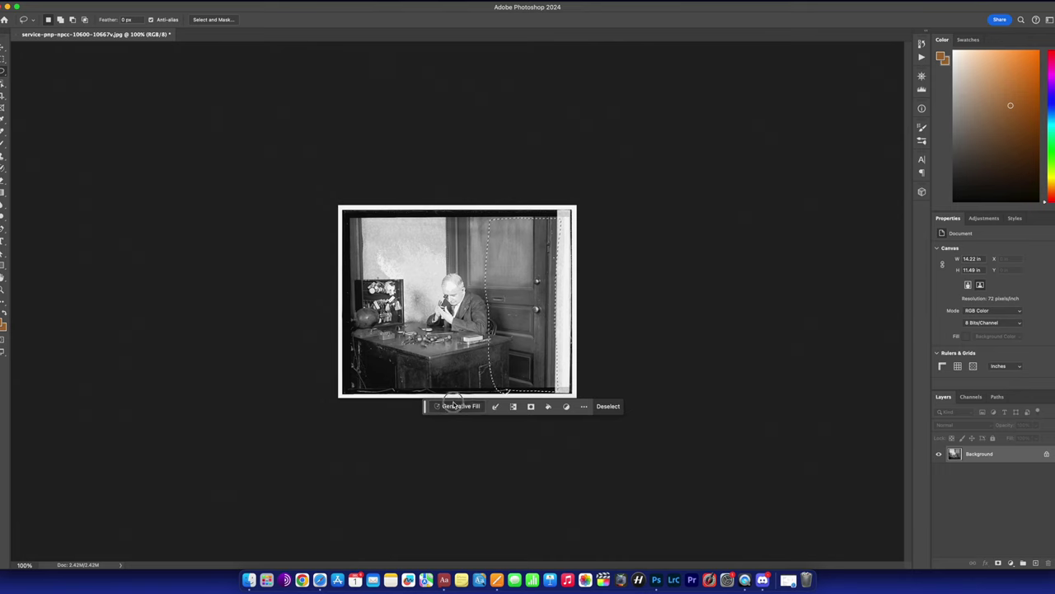
pyautogui.click(452, 405)
pyautogui.write('A')
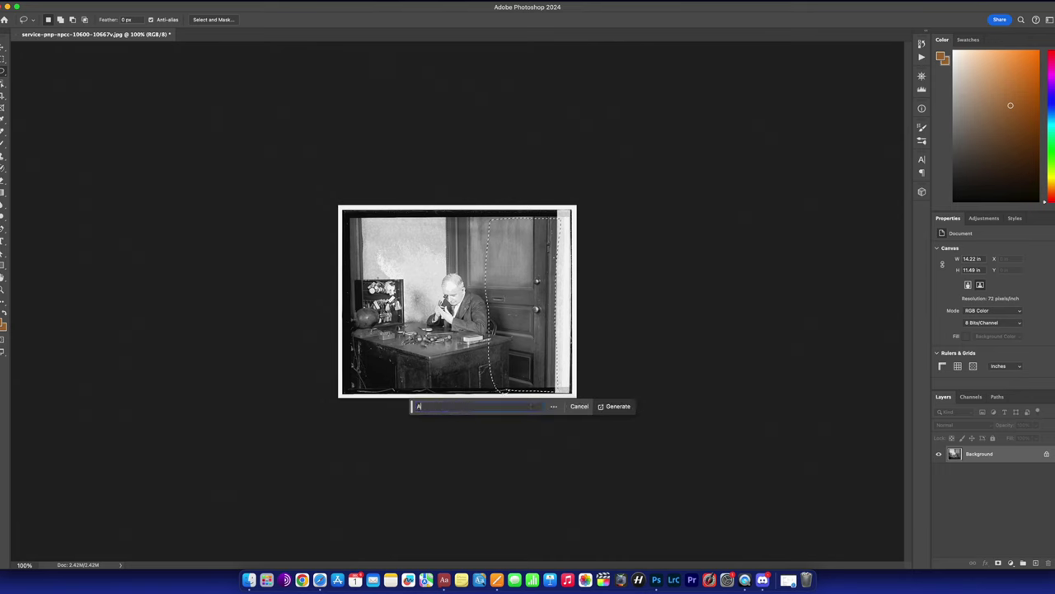
pyautogui.write(' US national flag')
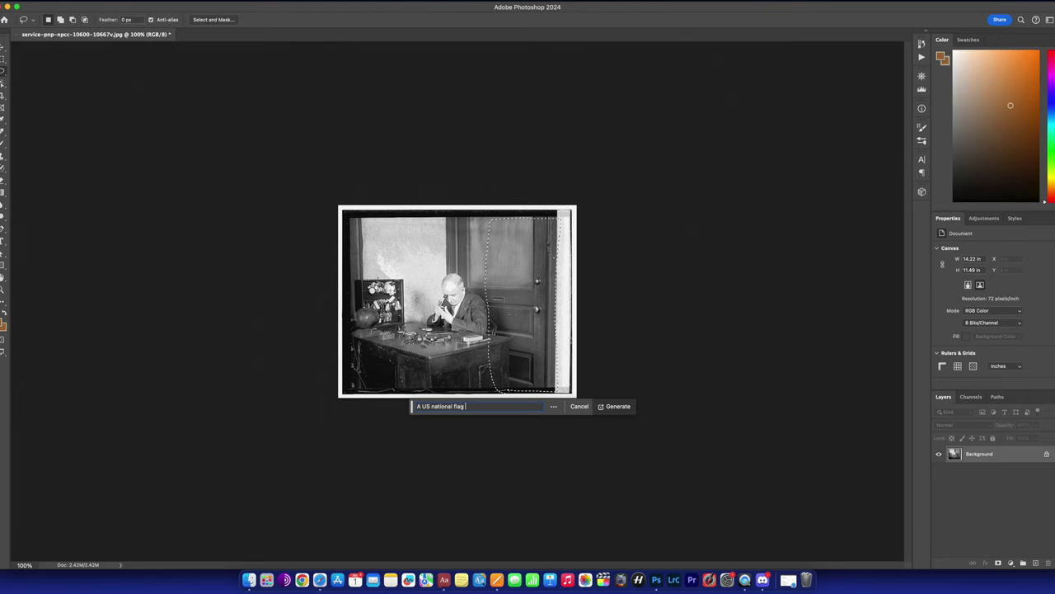
pyautogui.press('BackSpace')
pyautogui.press('BackSpace')
pyautogui.press('BackSpace')
pyautogui.press('BackSpace')
pyautogui.press('BackSpace')
pyautogui.press('BackSpace')
pyautogui.press('BackSpace')
pyautogui.write('on a flagpole')
pyautogui.press('Return')
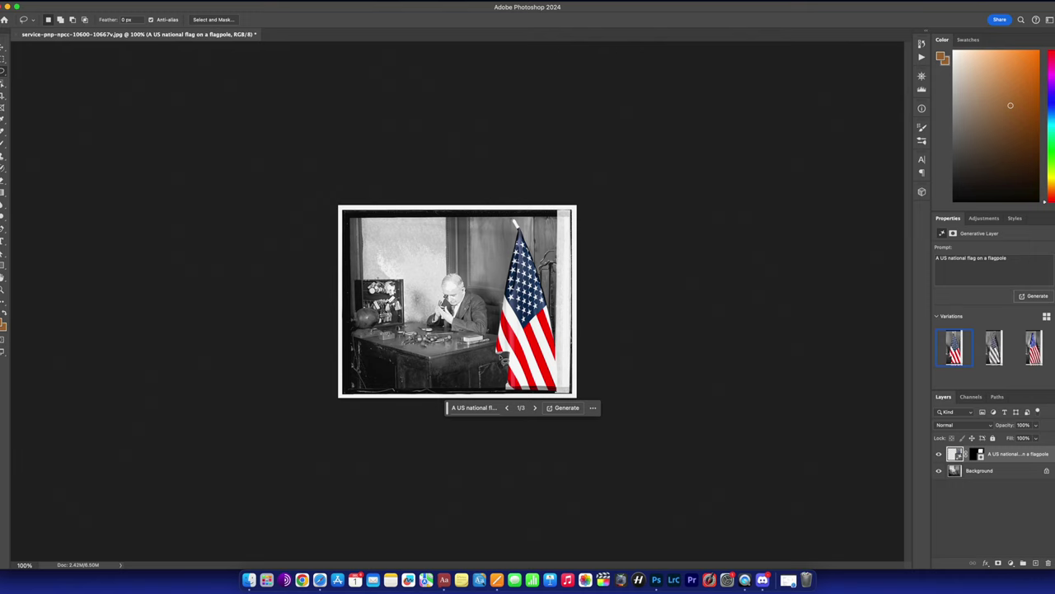
# Step: Browse the flag variations, choose the second one, and toggle the generative layer's visibility to compare with the original photo
pyautogui.click(535, 408)
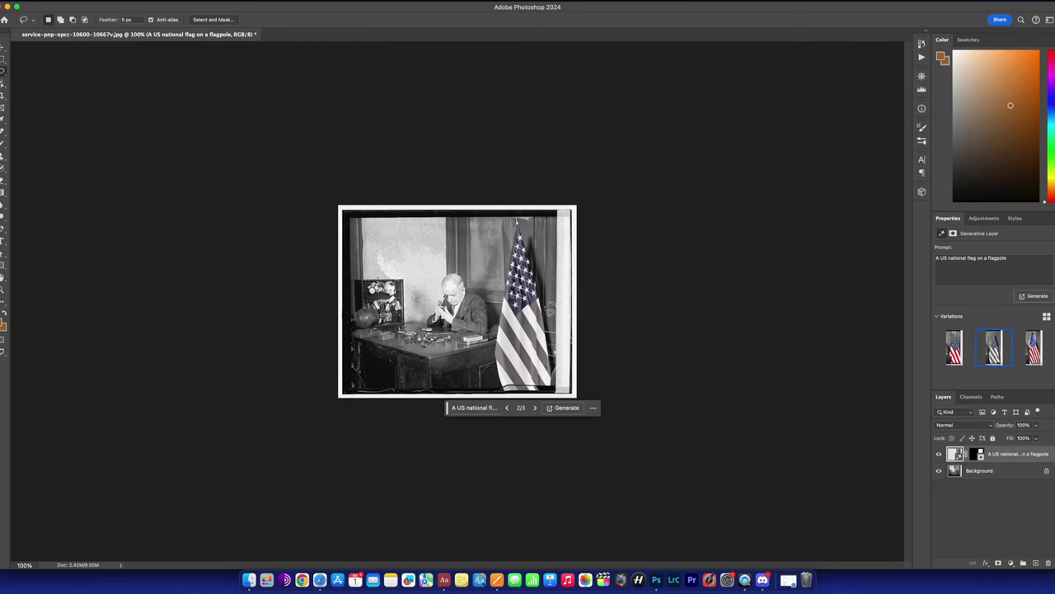
pyautogui.click(535, 408)
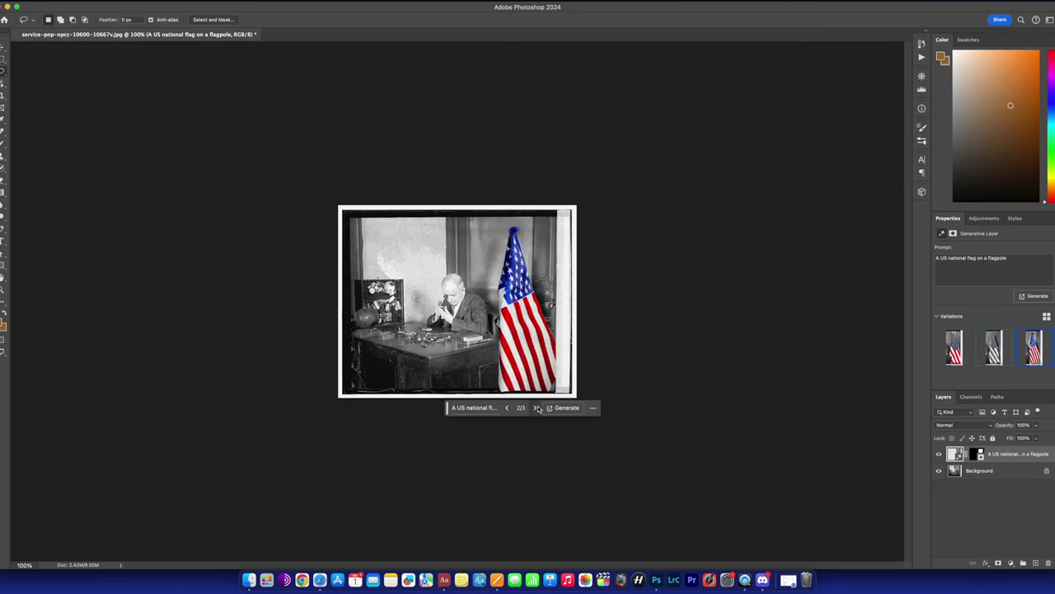
pyautogui.click(507, 408)
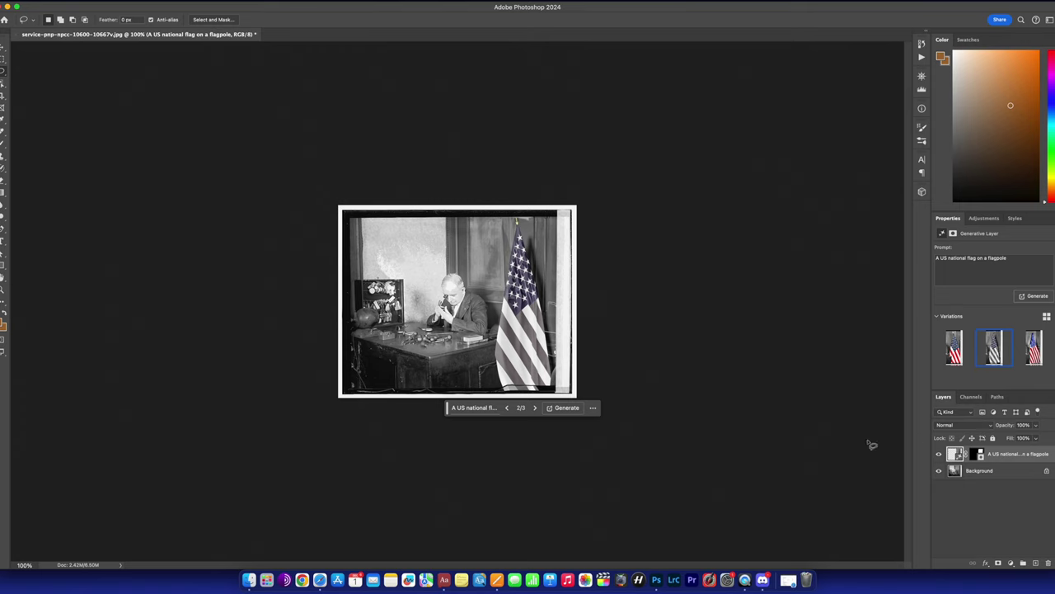
pyautogui.click(940, 455)
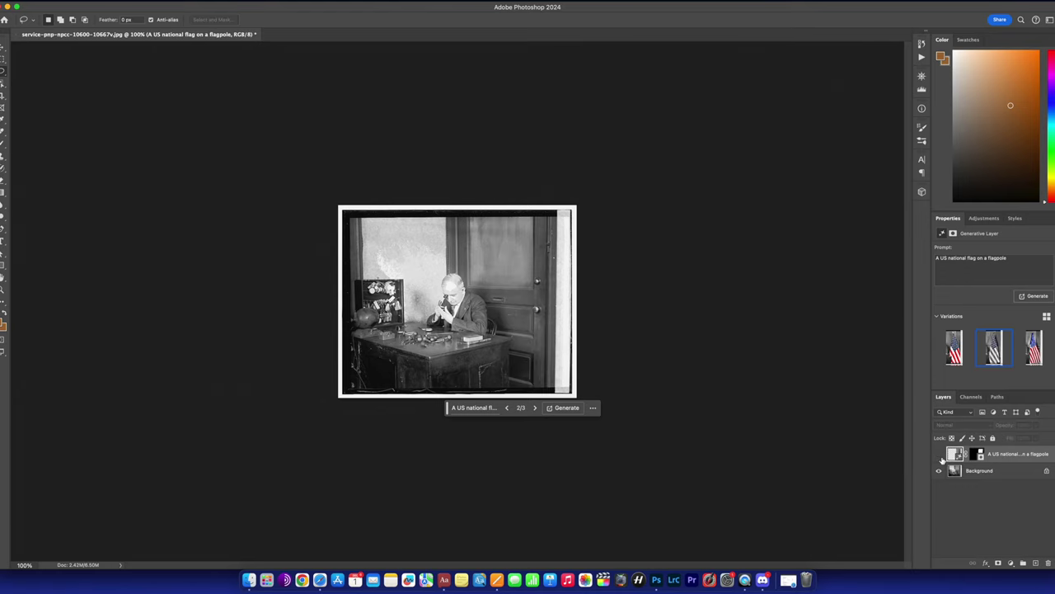
pyautogui.click(939, 454)
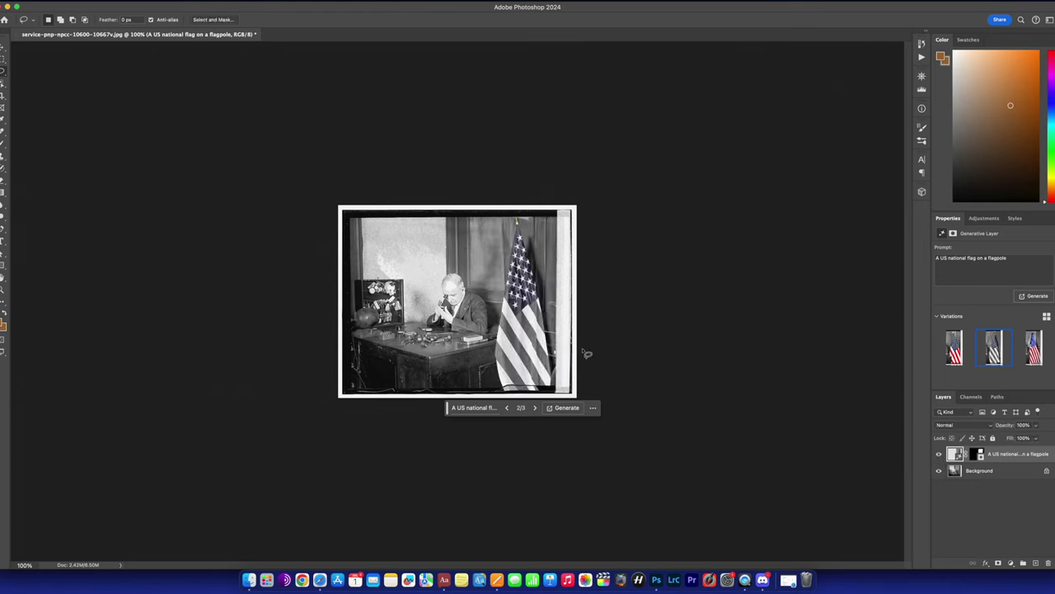
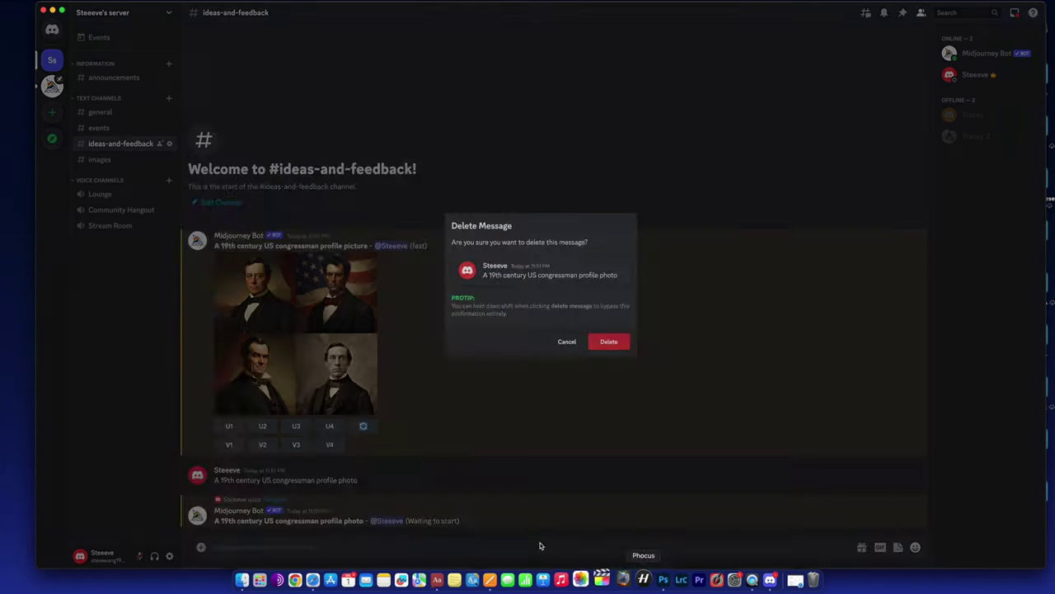
# Step: Delete the plain-text message in Discord and run /imagine with "A 19th century US congressman profile picture with a national flag in the background"
pyautogui.press('Return')
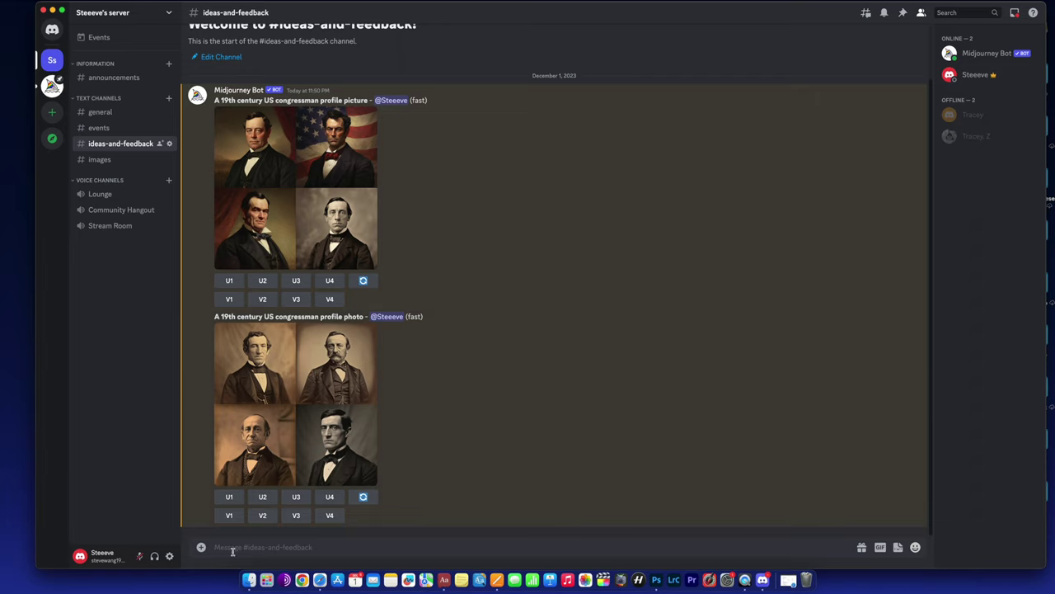
pyautogui.write('/')
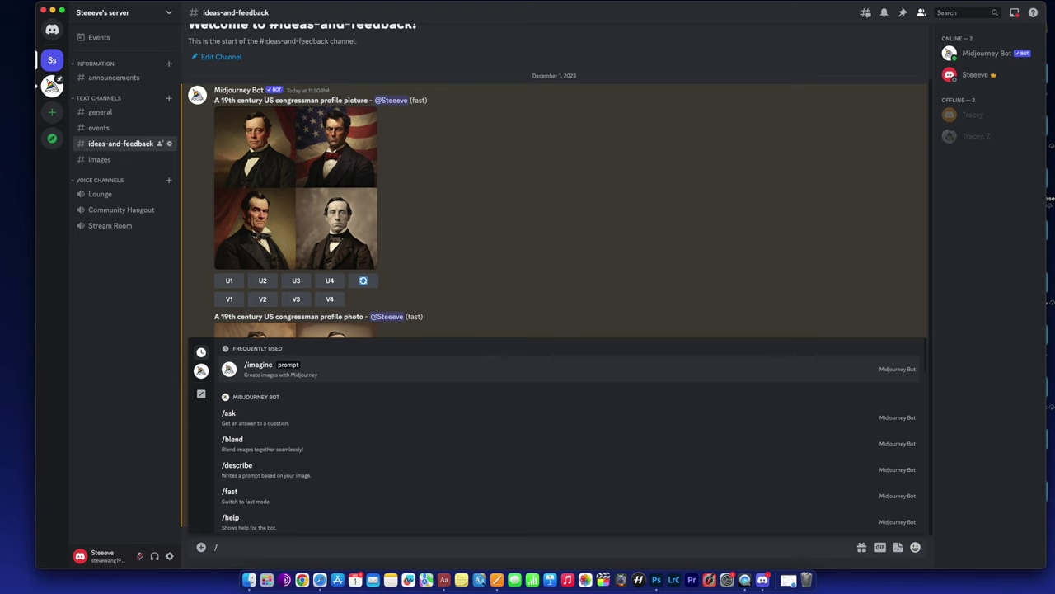
pyautogui.write('imagine')
pyautogui.press('Tab')
pyautogui.write('A 19th century US')
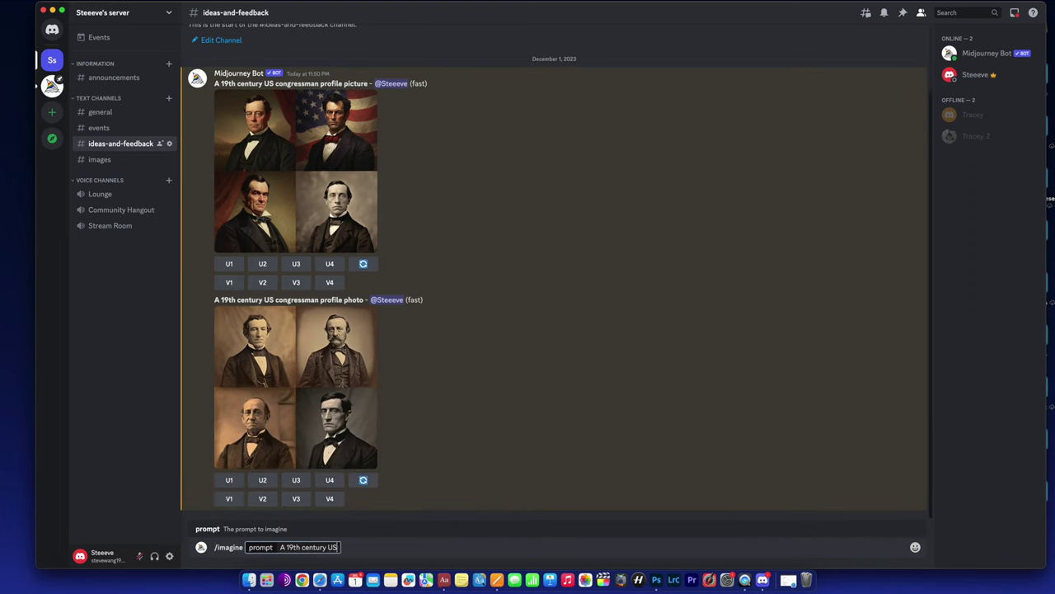
pyautogui.write(' congressman profile picture with a national flag in the background')
pyautogui.press('Return')
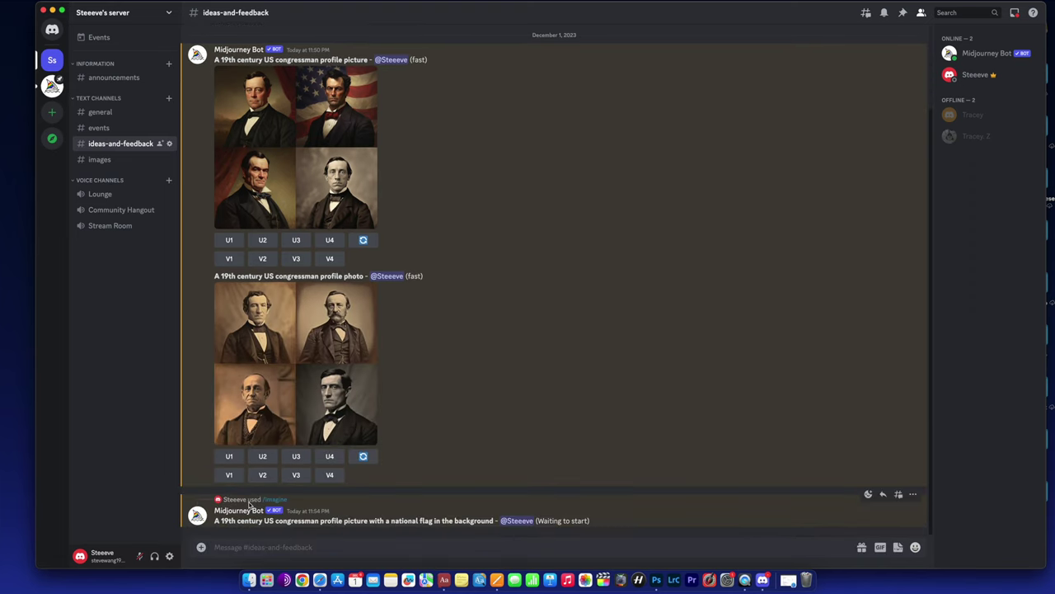